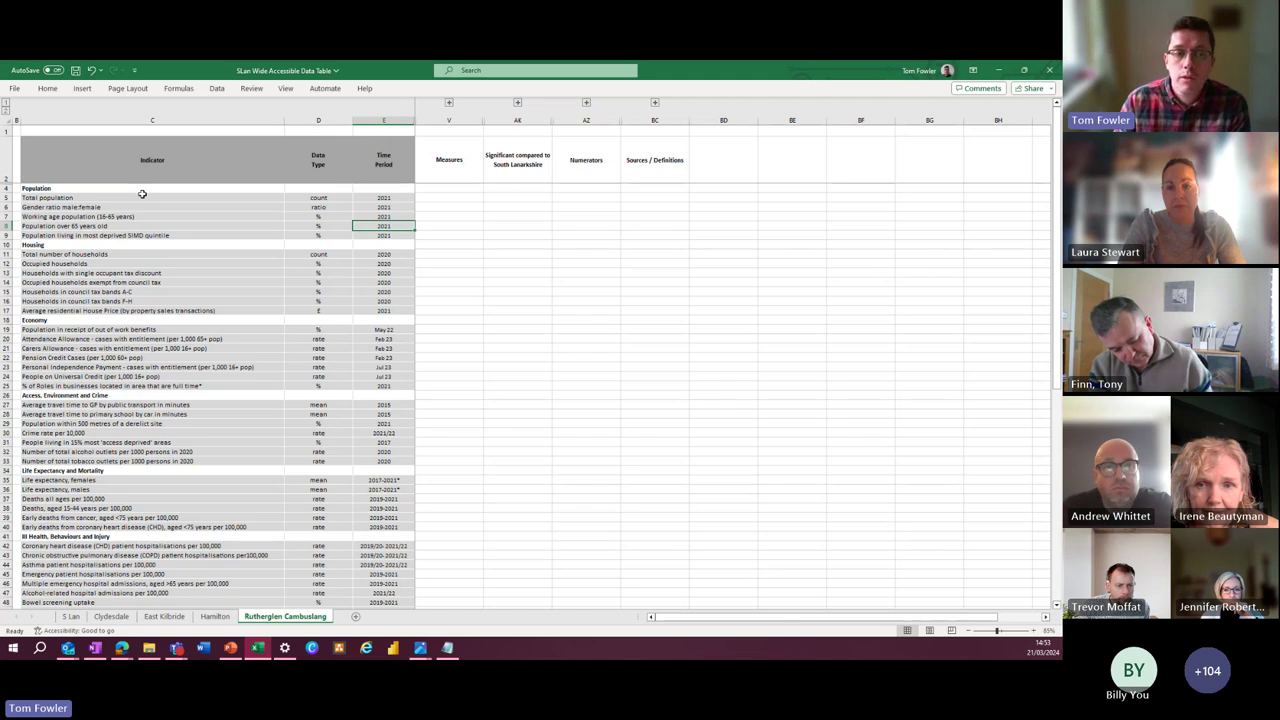
# Review the indicators on the Rutherglen Cambuslang sheet from Housing down to the 20 Minute Neighbourhood section
pyautogui.scroll(-3, 202, 214)
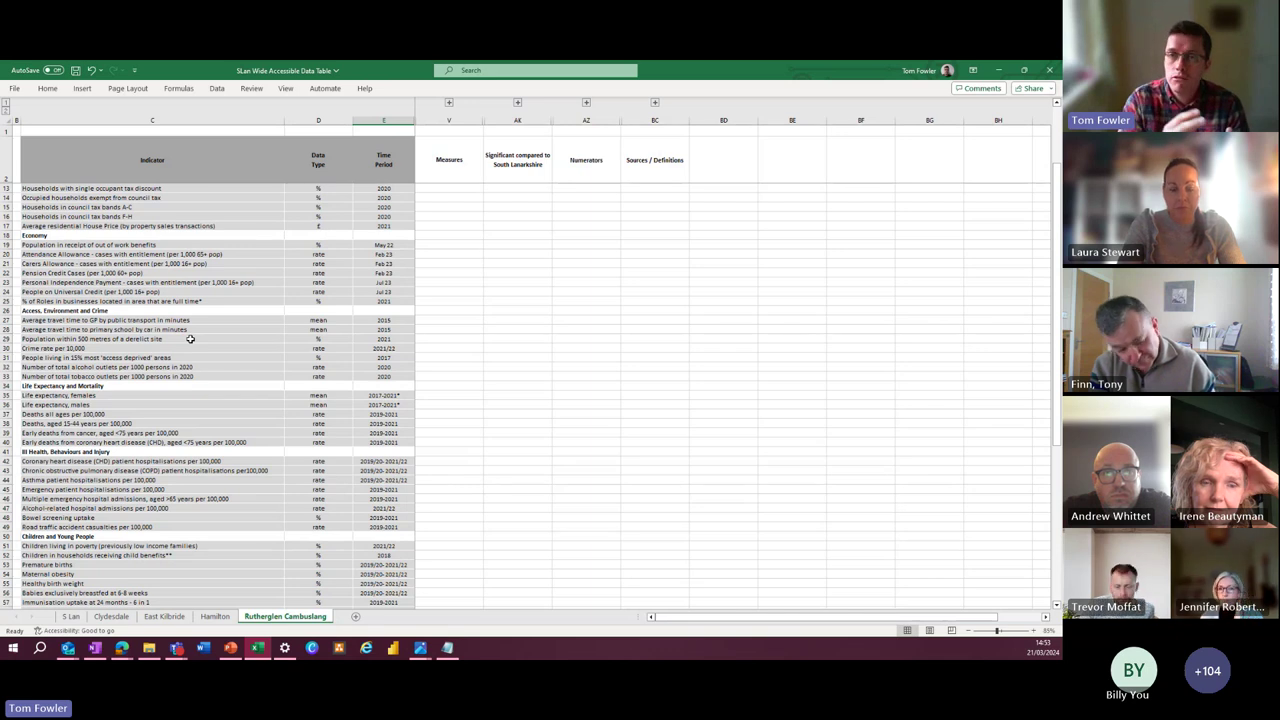
pyautogui.scroll(-2, 220, 357)
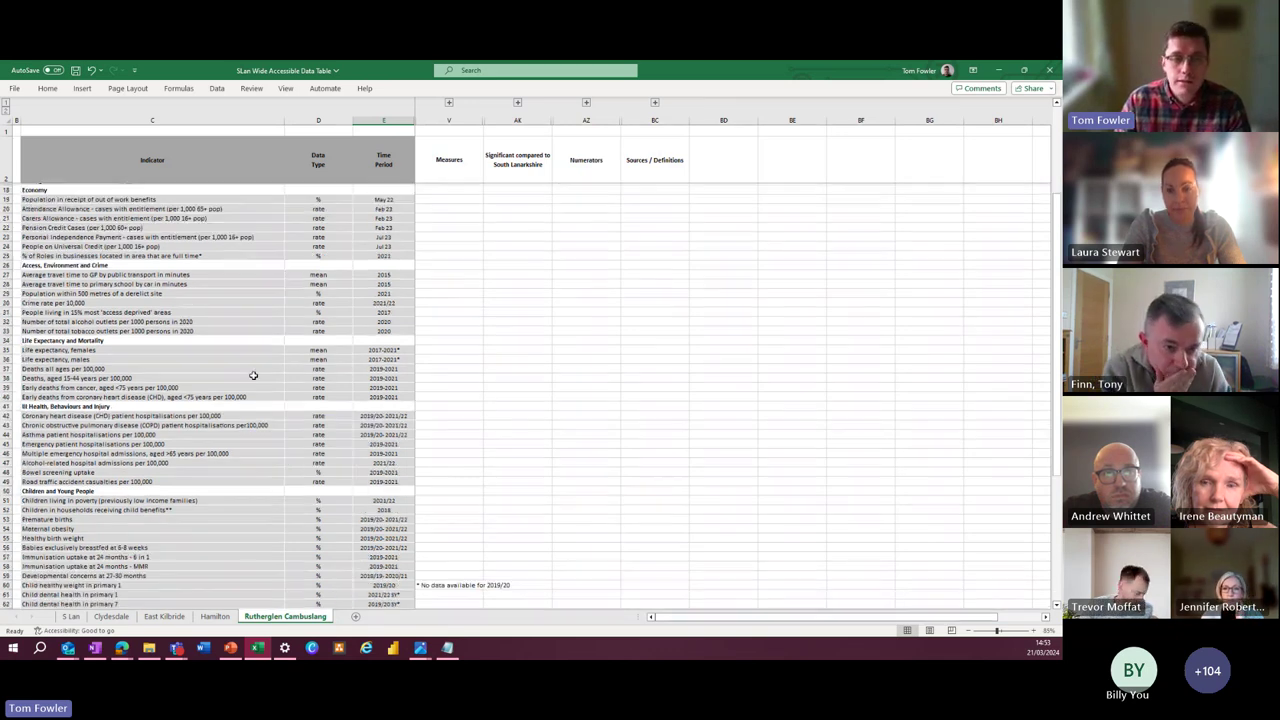
pyautogui.scroll(-5, 253, 375)
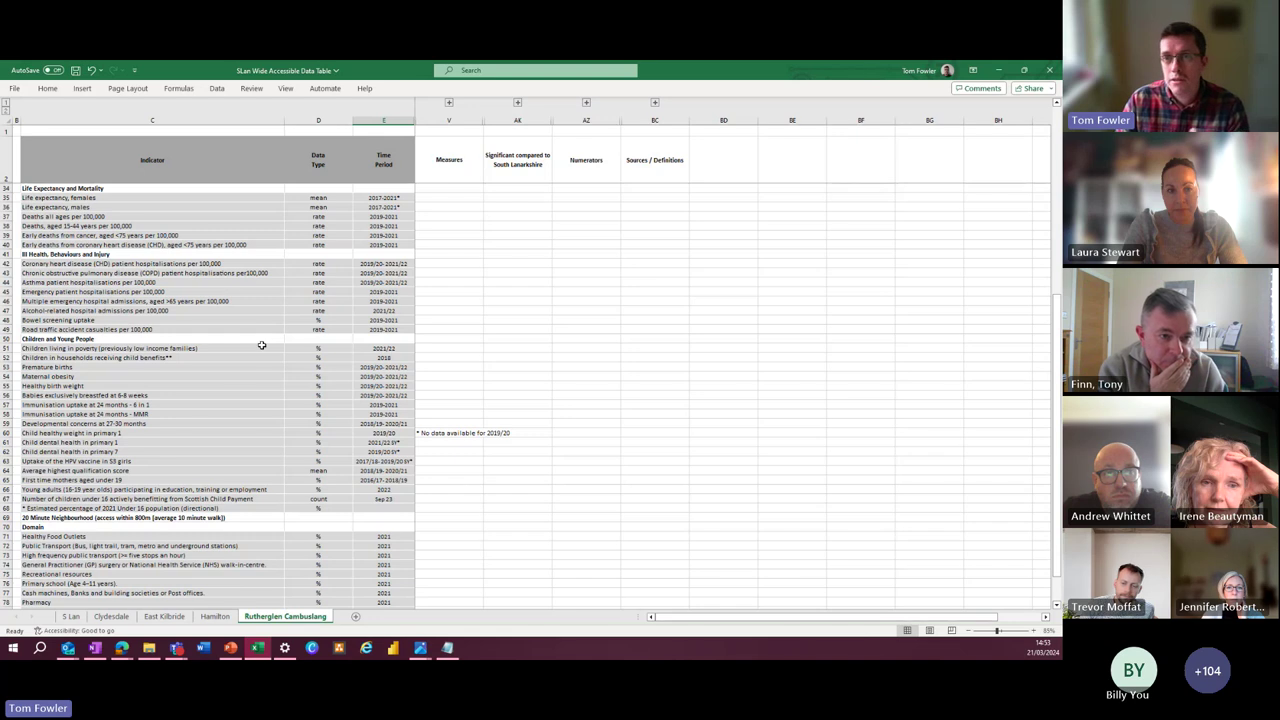
pyautogui.scroll(-2, 65, 487)
pyautogui.moveTo(60, 466); pyautogui.dragTo(100, 496)
pyautogui.click(318, 508)
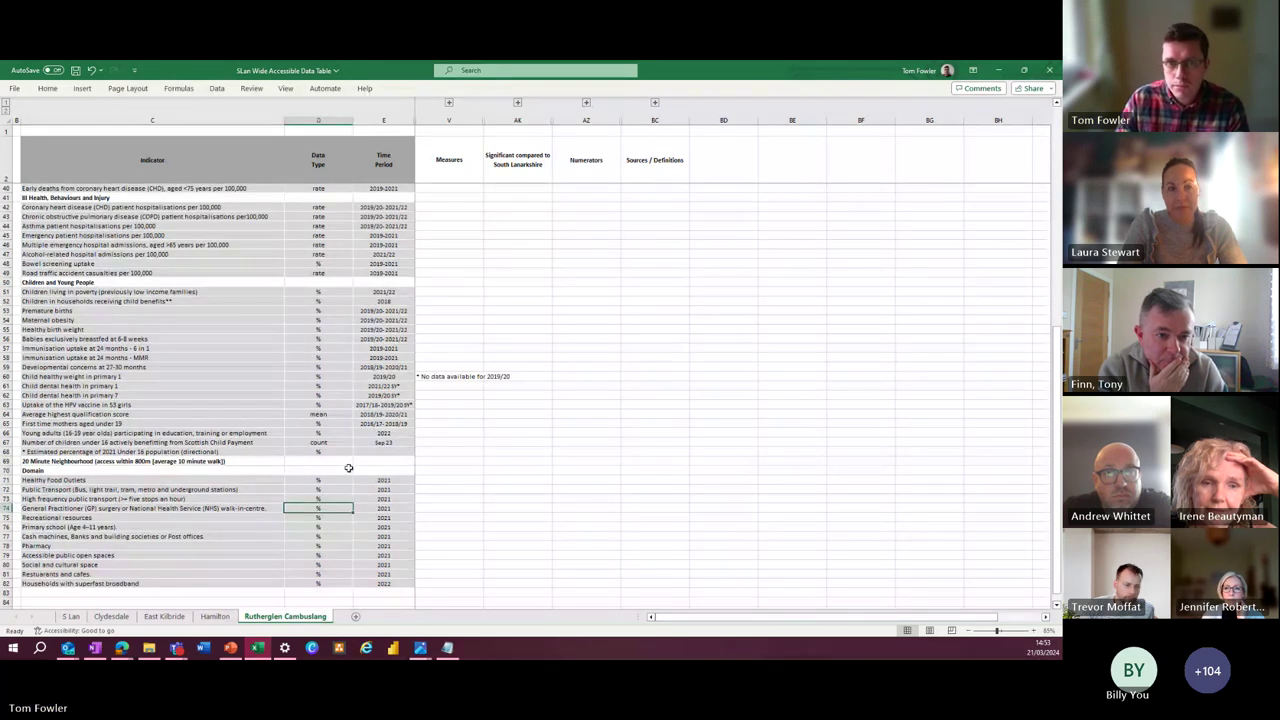
# Expand the Measures columns, examine the crime rate per 10,000 for Shawfield and Clincarthill, and collapse the columns again
pyautogui.click(449, 103)
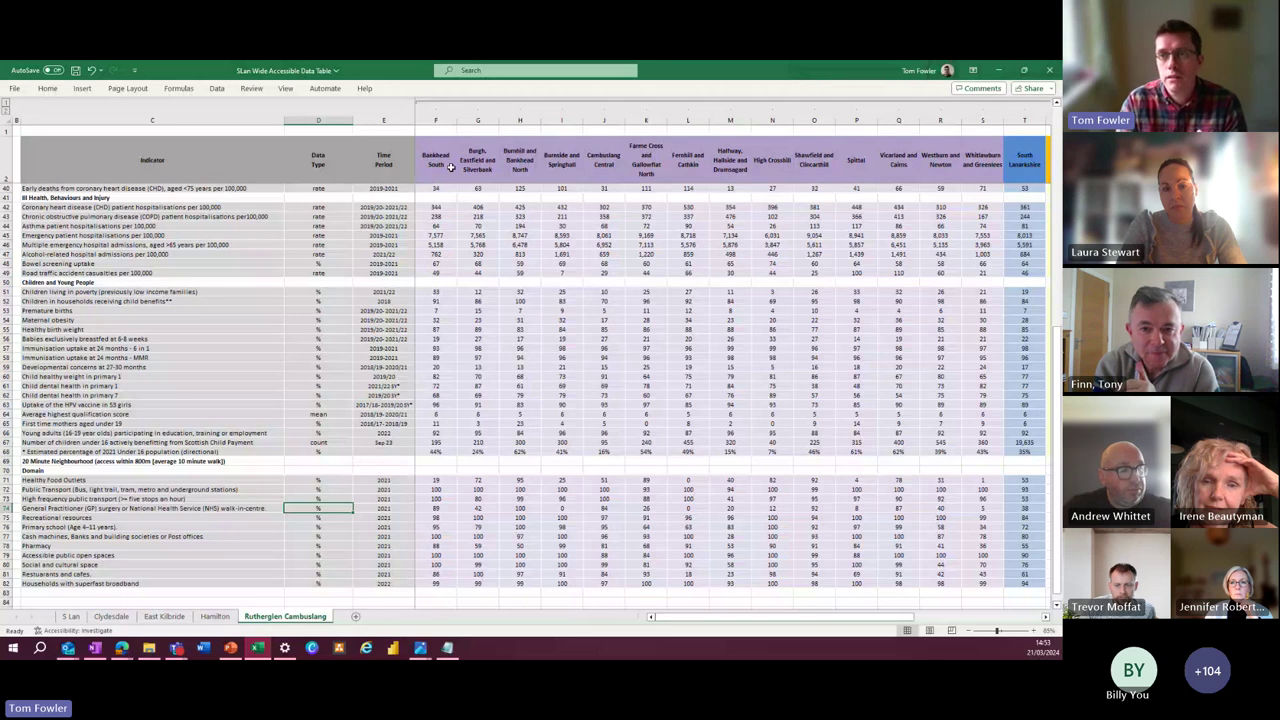
pyautogui.scroll(4, 709, 273)
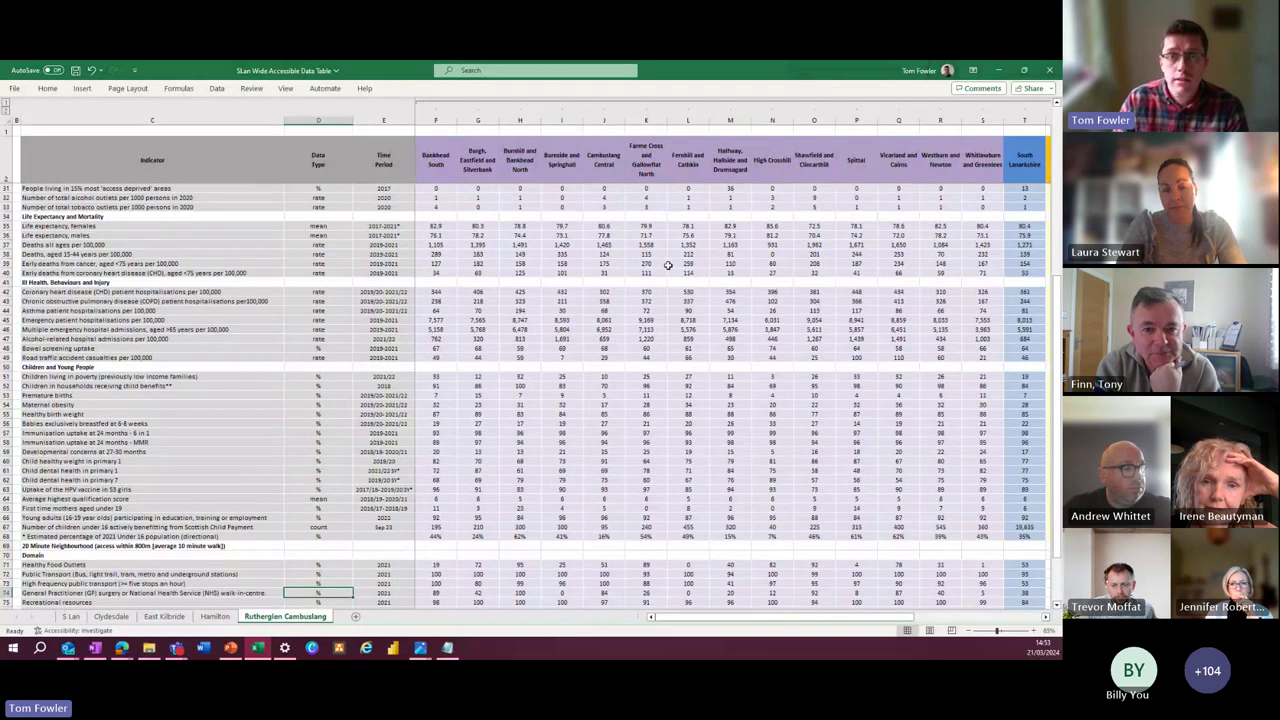
pyautogui.scroll(2, 650, 309)
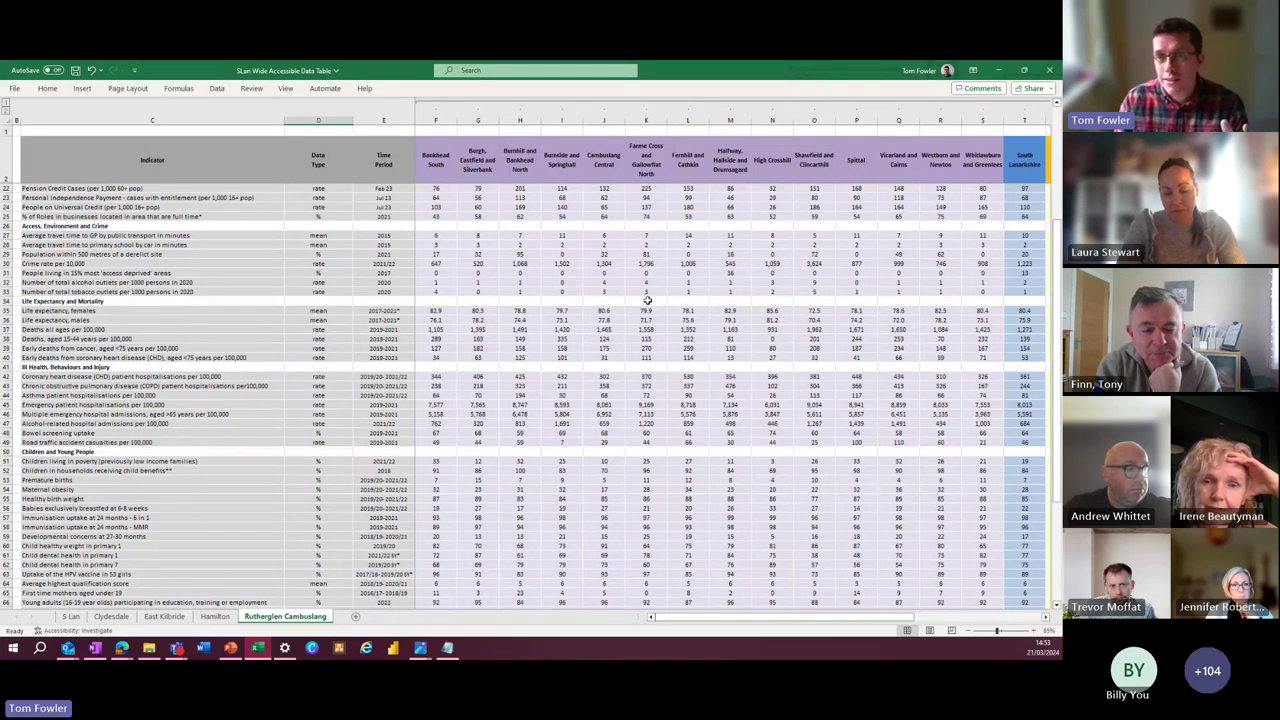
pyautogui.click(812, 264)
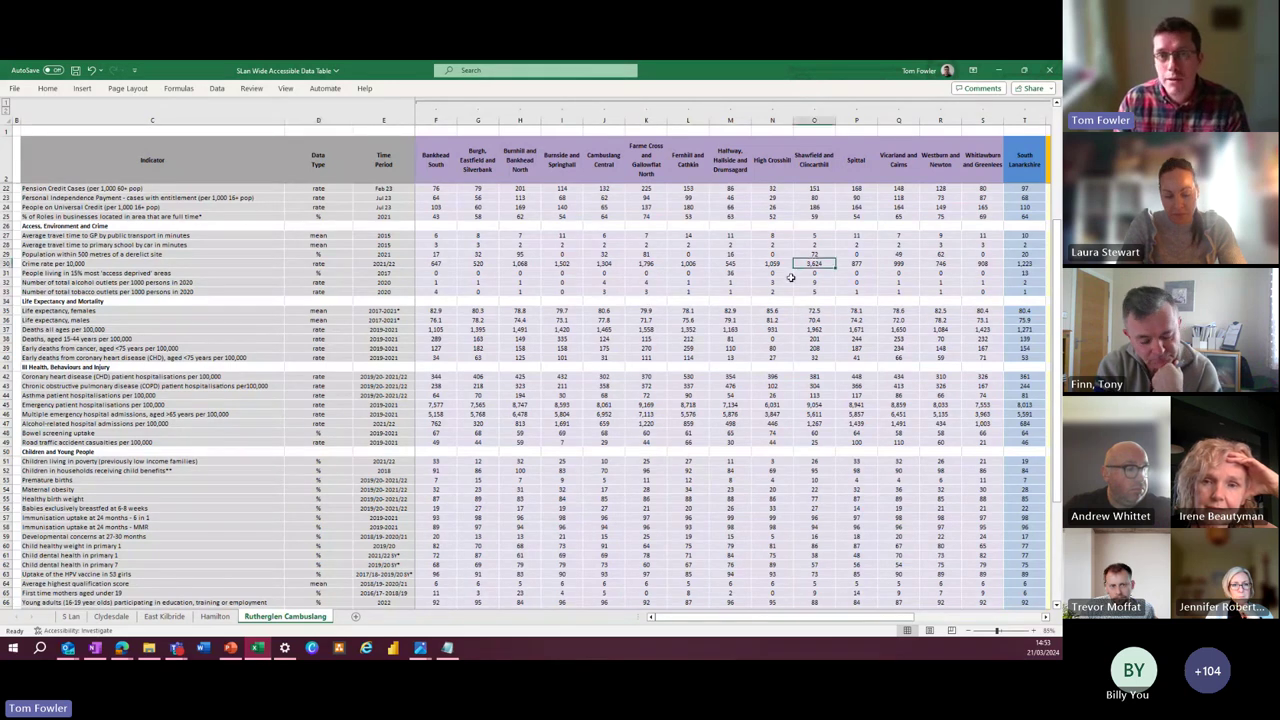
pyautogui.click(632, 91)
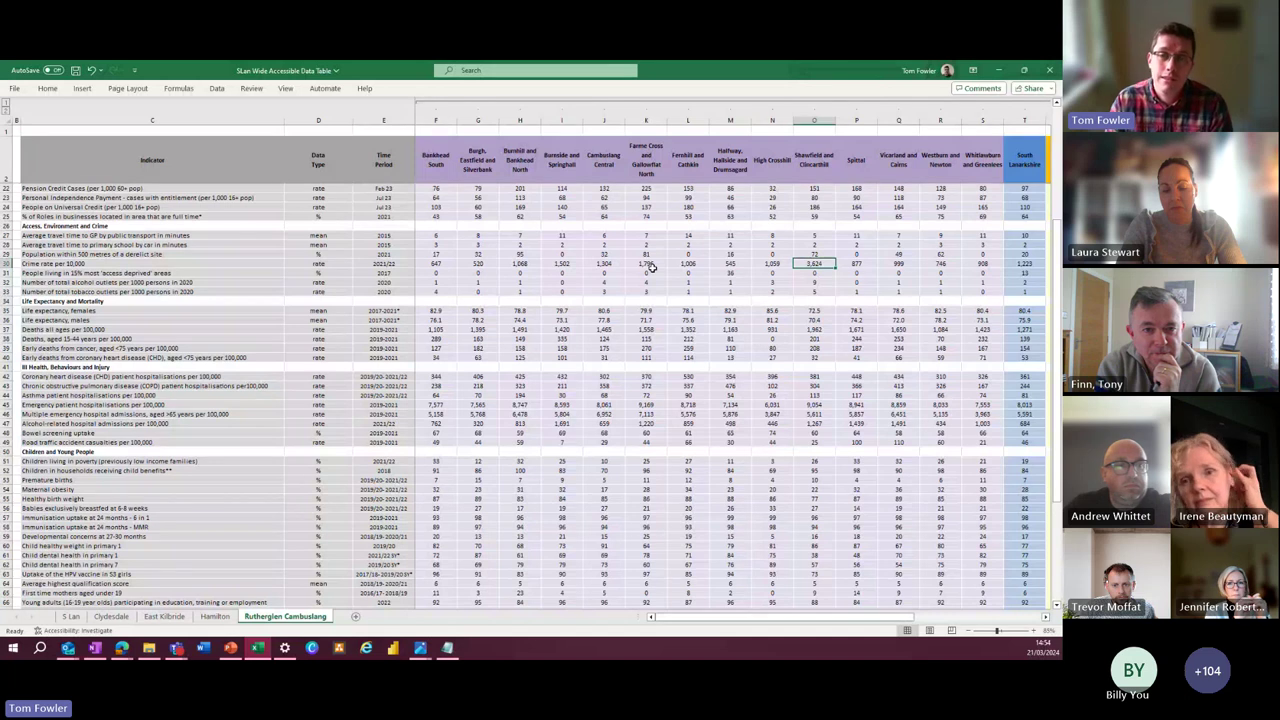
pyautogui.click(6, 102)
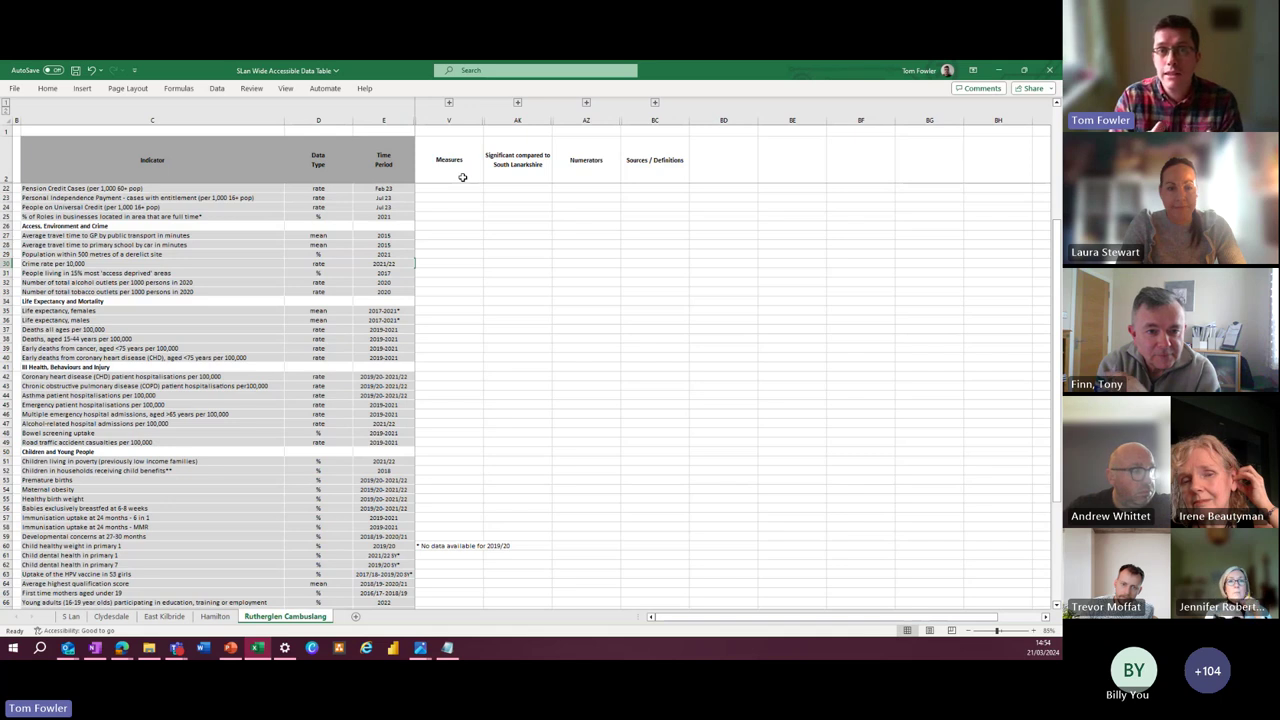
# Expand the Significant compared to South Lanarkshire columns and examine the bowel screening and alcohol-related admission rows
pyautogui.click(517, 102)
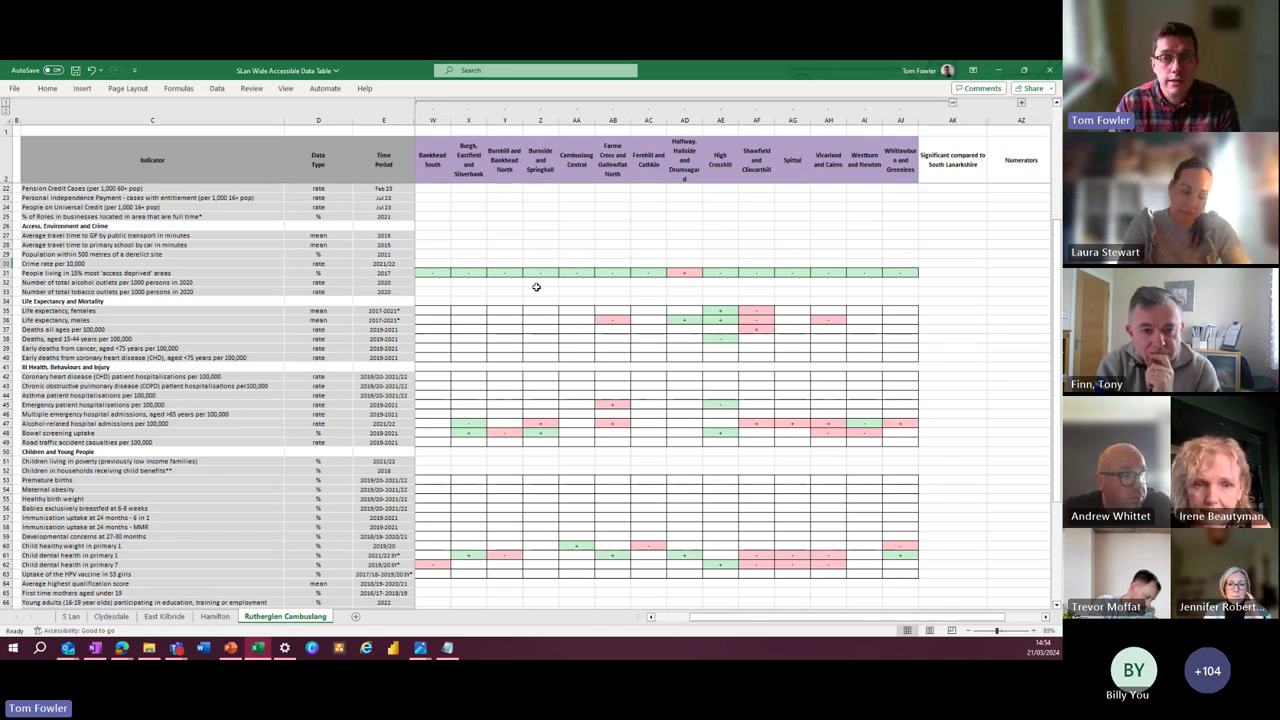
pyautogui.click(504, 434)
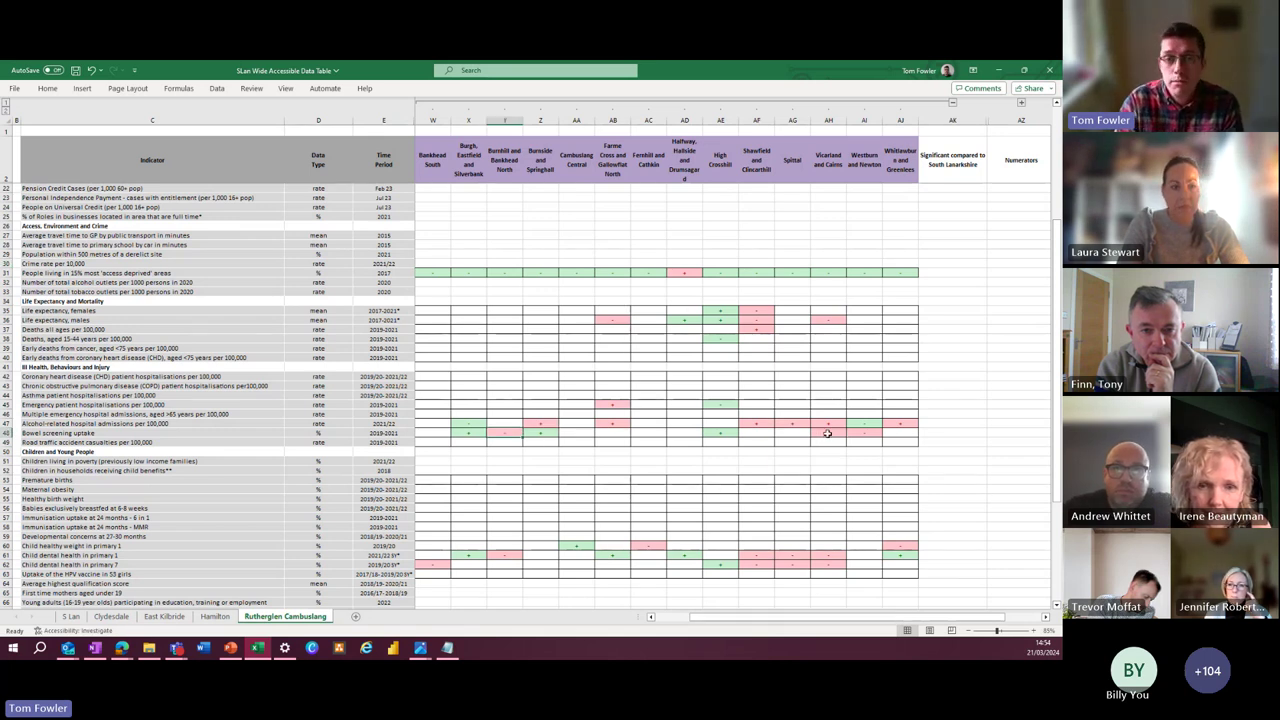
pyautogui.press('Up')
pyautogui.press('Right')
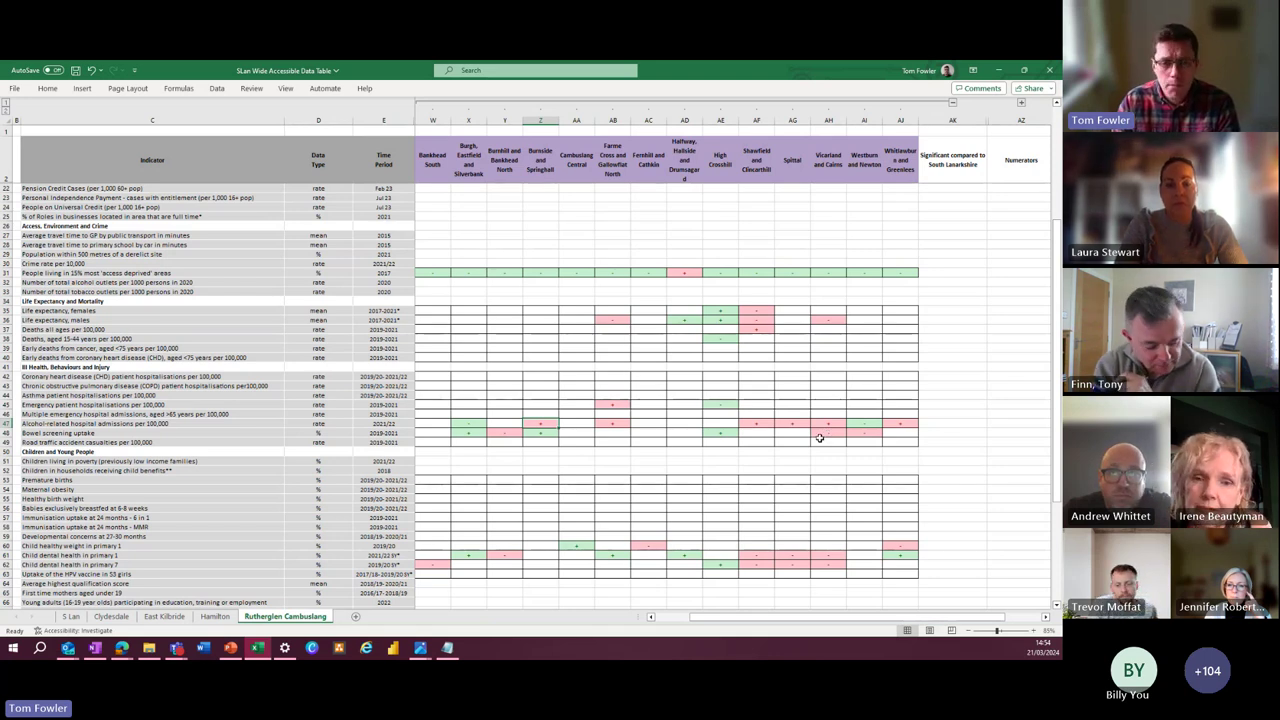
pyautogui.scroll(-1, 462, 475)
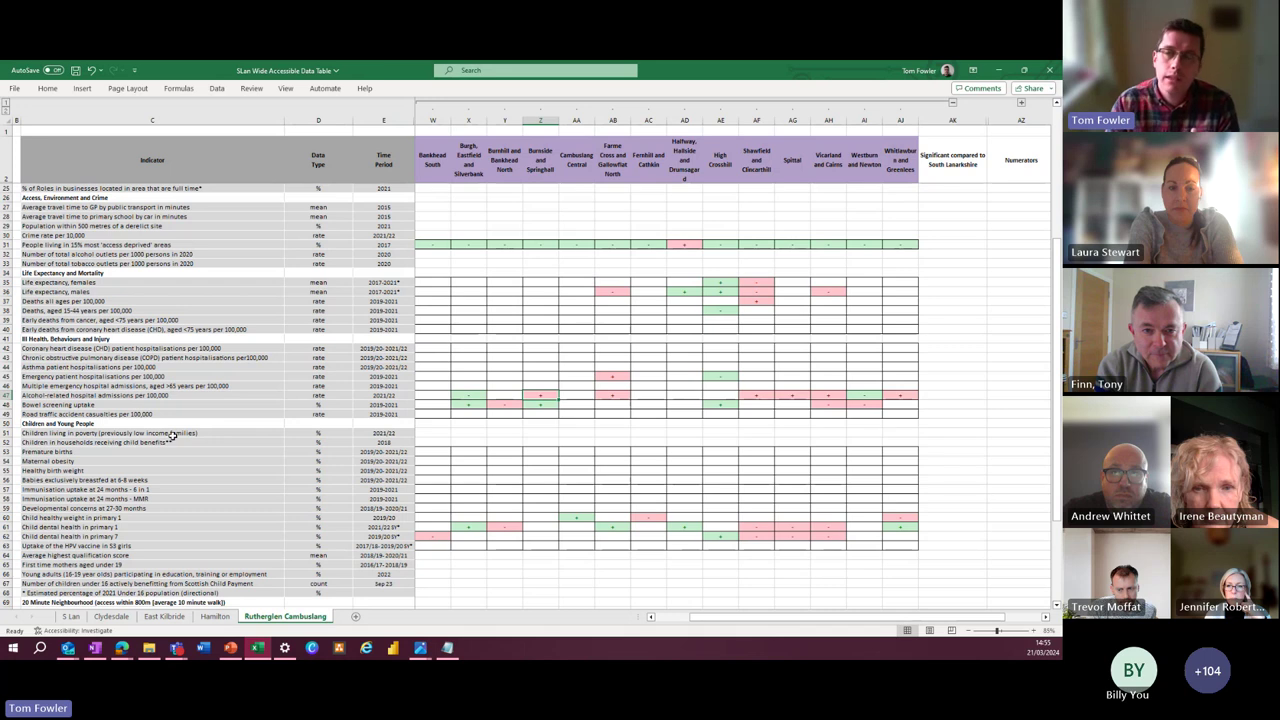
# Expand the Numerators columns and examine the Child dental health in primary 1 row across the neighbourhoods
pyautogui.click(1021, 106)
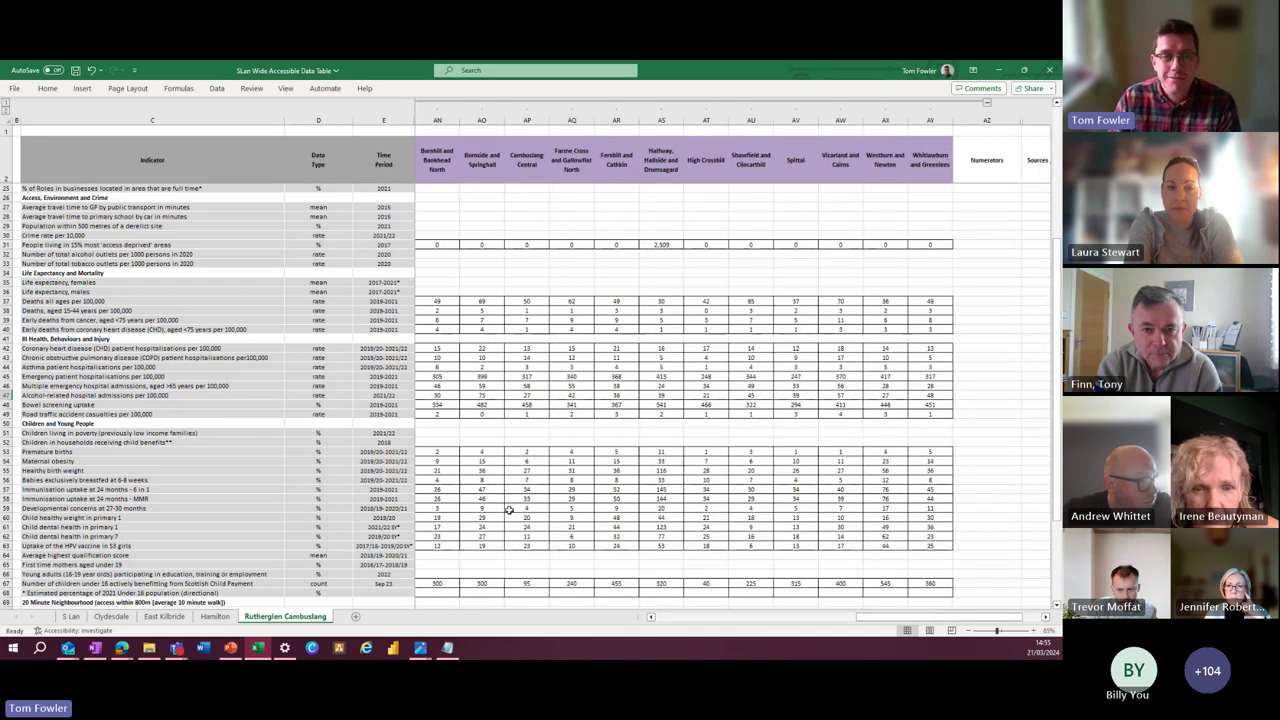
pyautogui.click(137, 527)
pyautogui.click(457, 527)
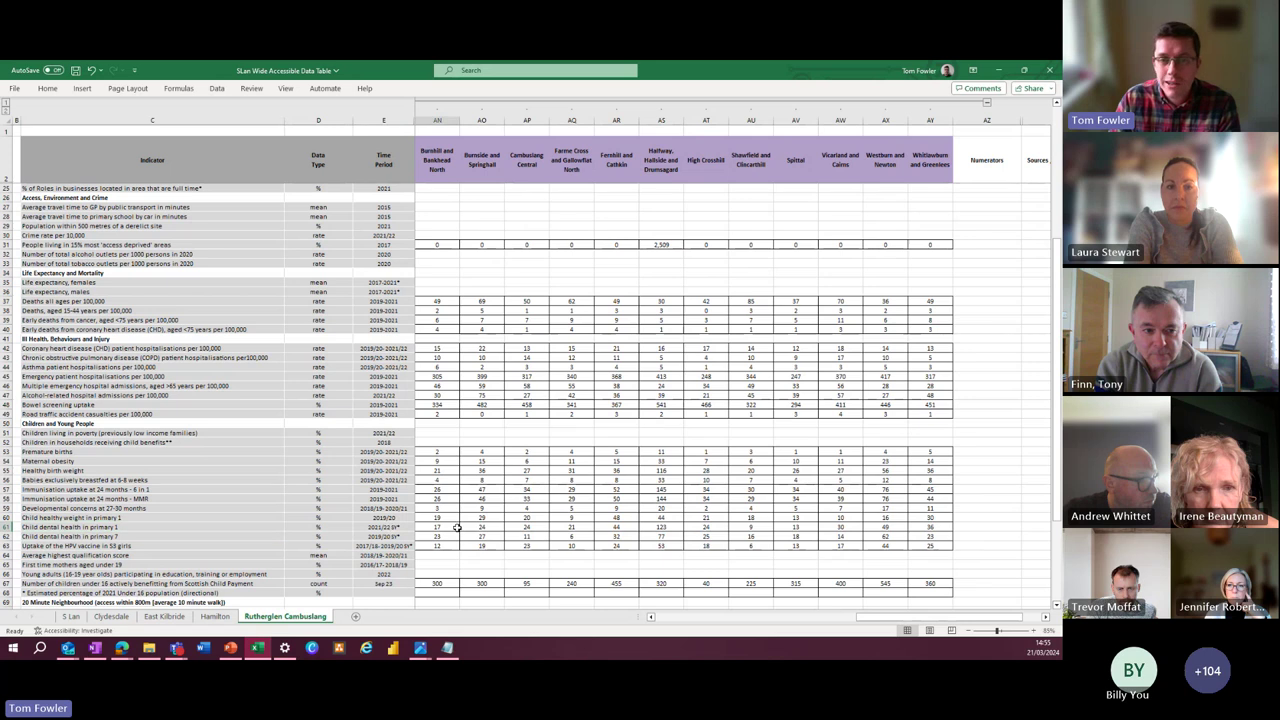
pyautogui.click(483, 527)
pyautogui.click(540, 530)
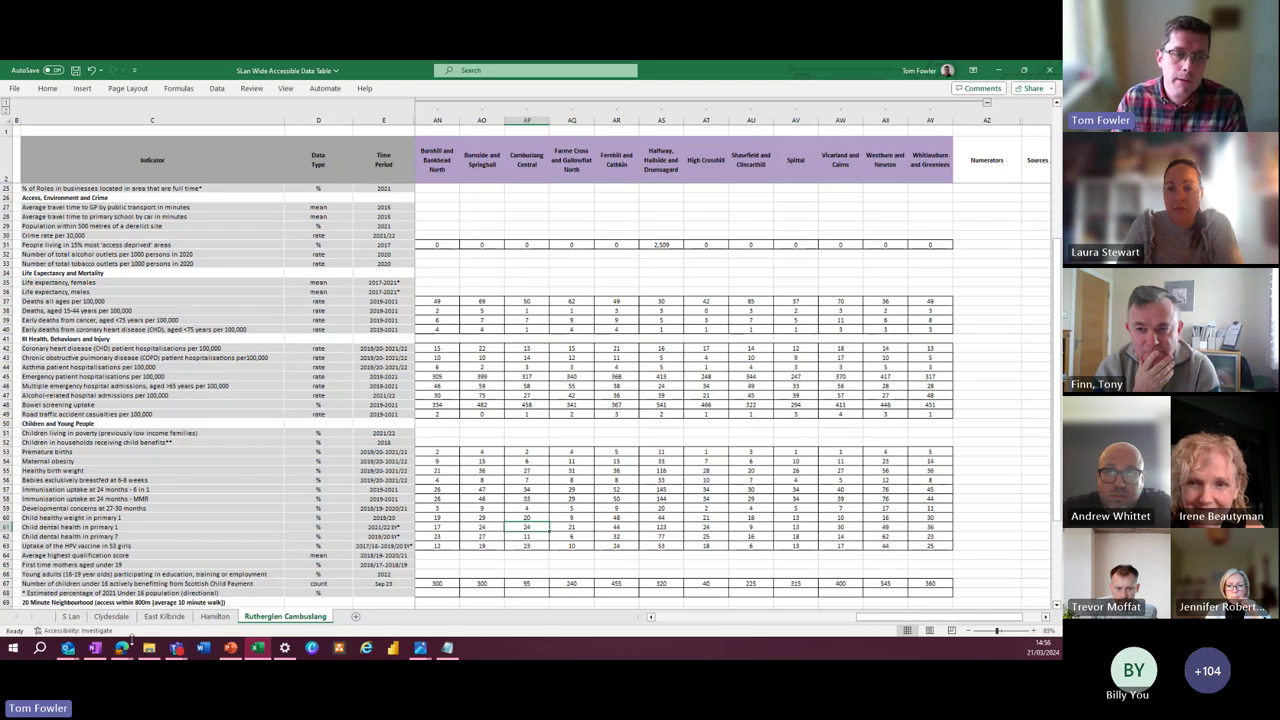
# Switch to the Reimagining ScotPHO dashboard in the browser and filter the interactive map to South Lanarkshire
pyautogui.moveTo(121, 645)
pyautogui.click(180, 570)
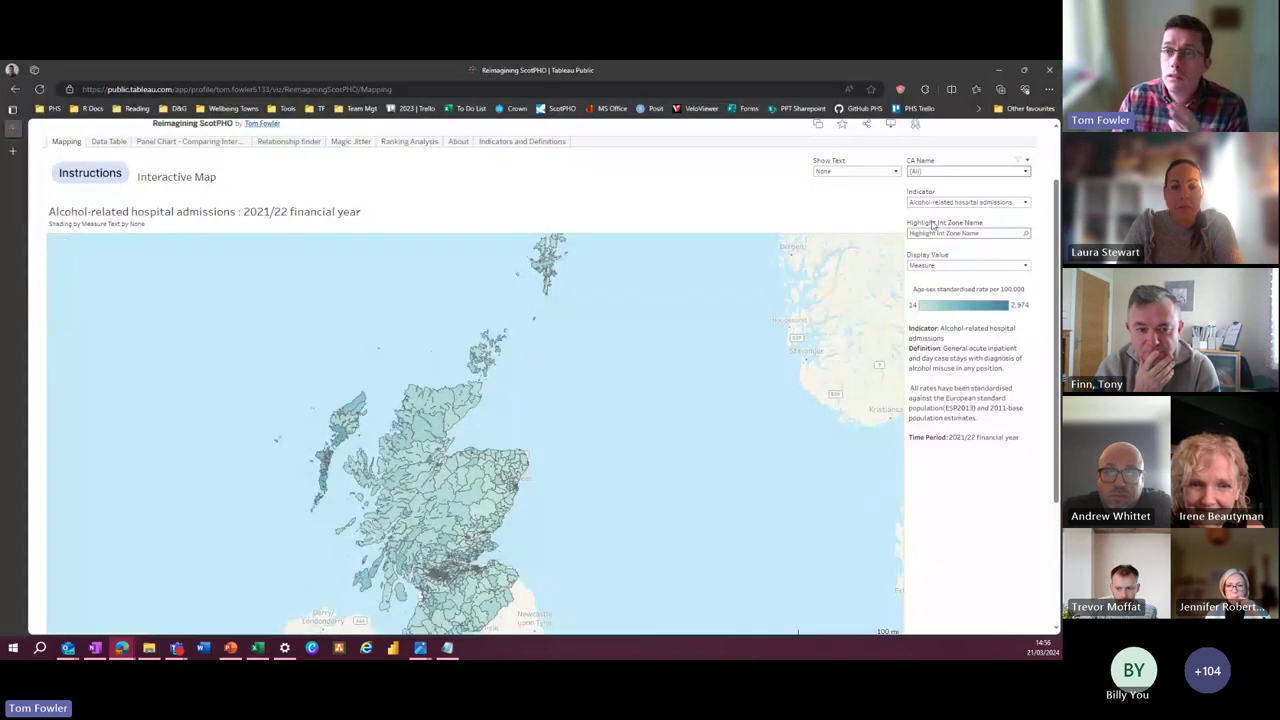
pyautogui.click(983, 175)
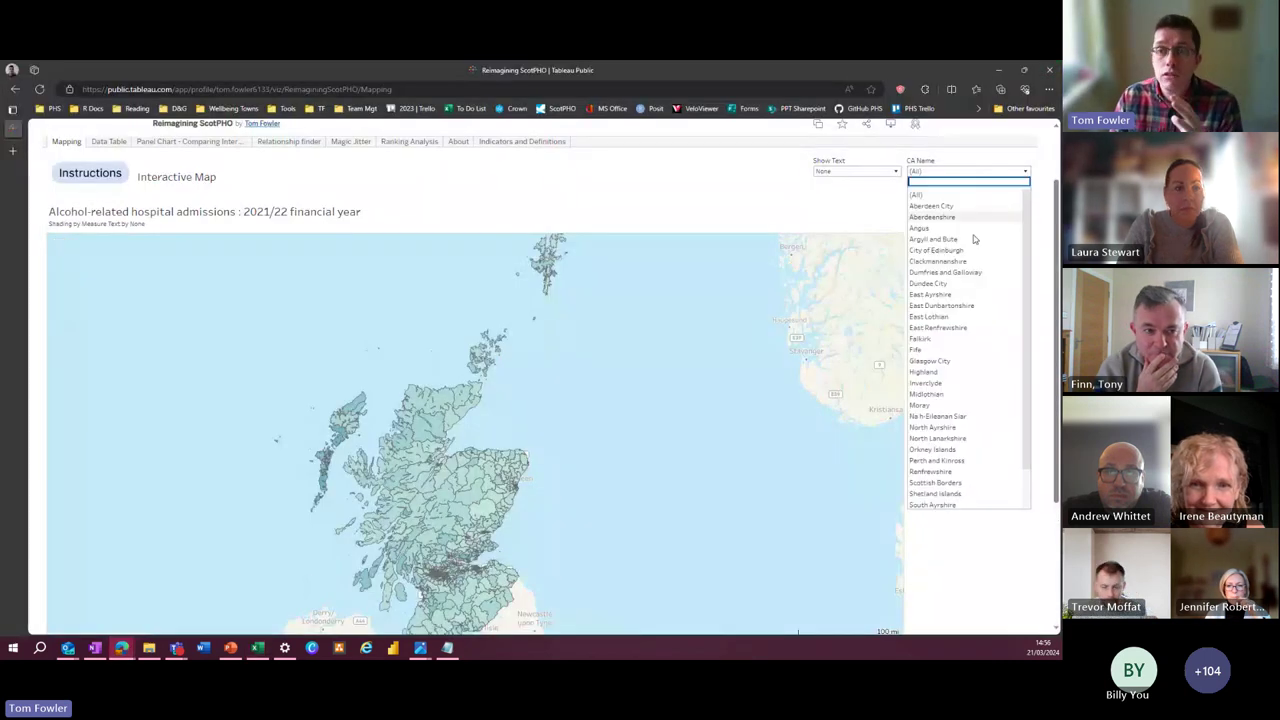
pyautogui.scroll(-2, 958, 455)
pyautogui.click(960, 471)
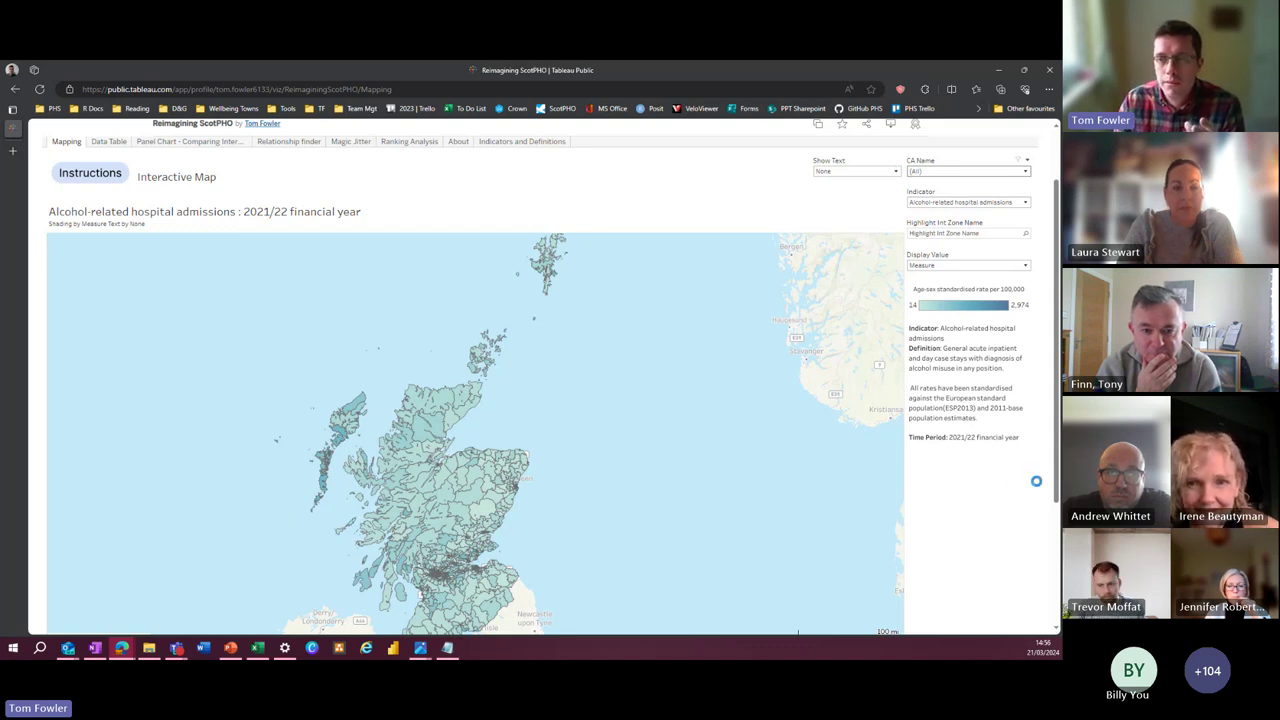
# Show the dashboard full screen and focus the map on the South Lanarkshire areas just south-east of Glasgow
pyautogui.scroll(-2, 960, 540)
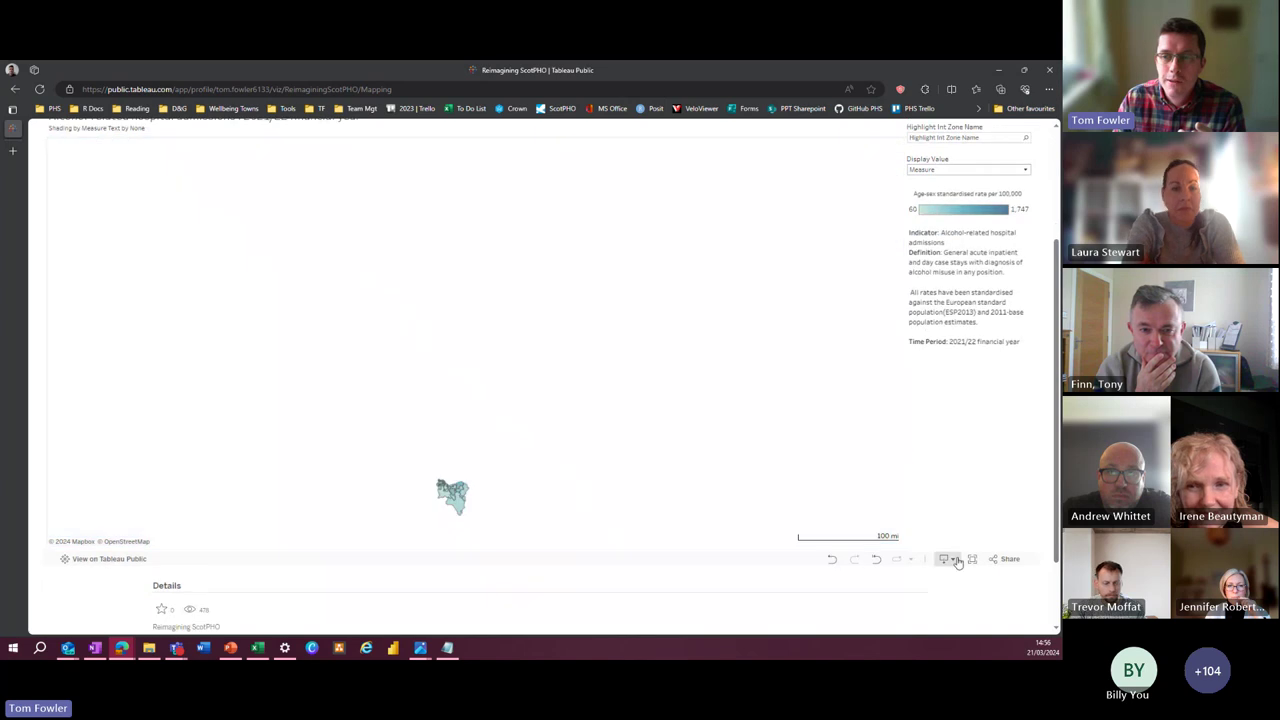
pyautogui.click(973, 561)
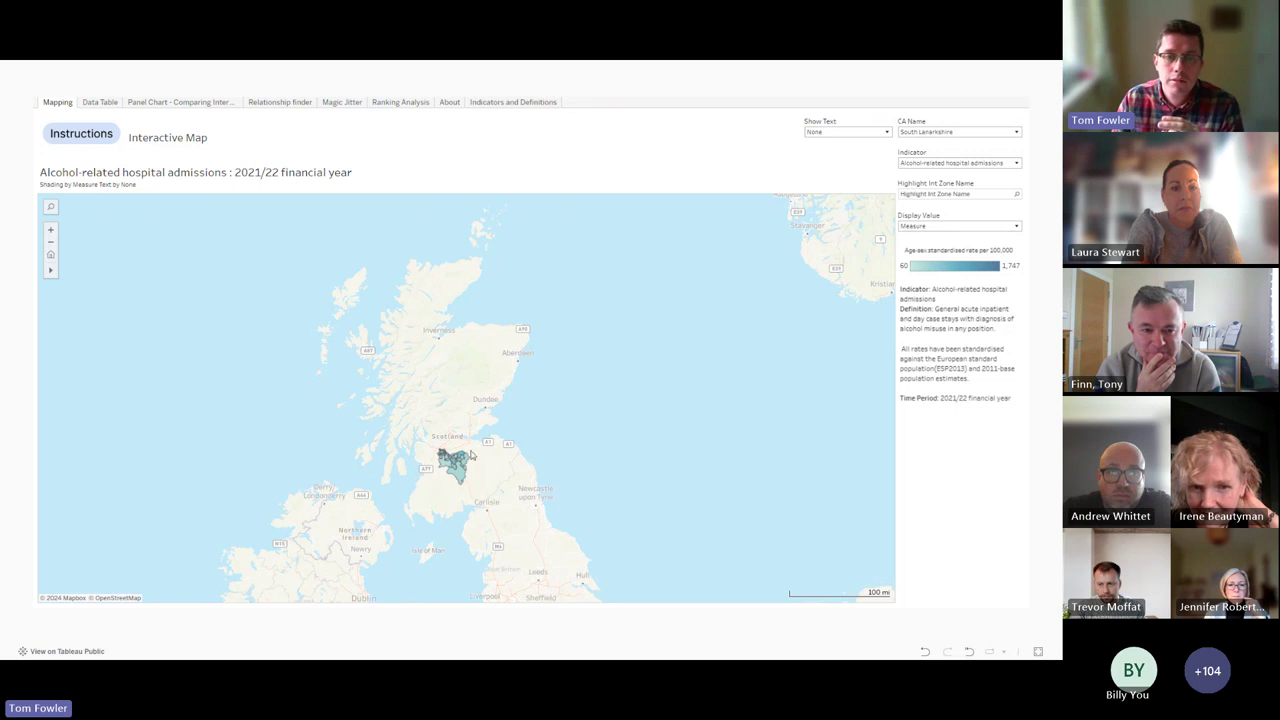
pyautogui.scroll(4, 462, 454)
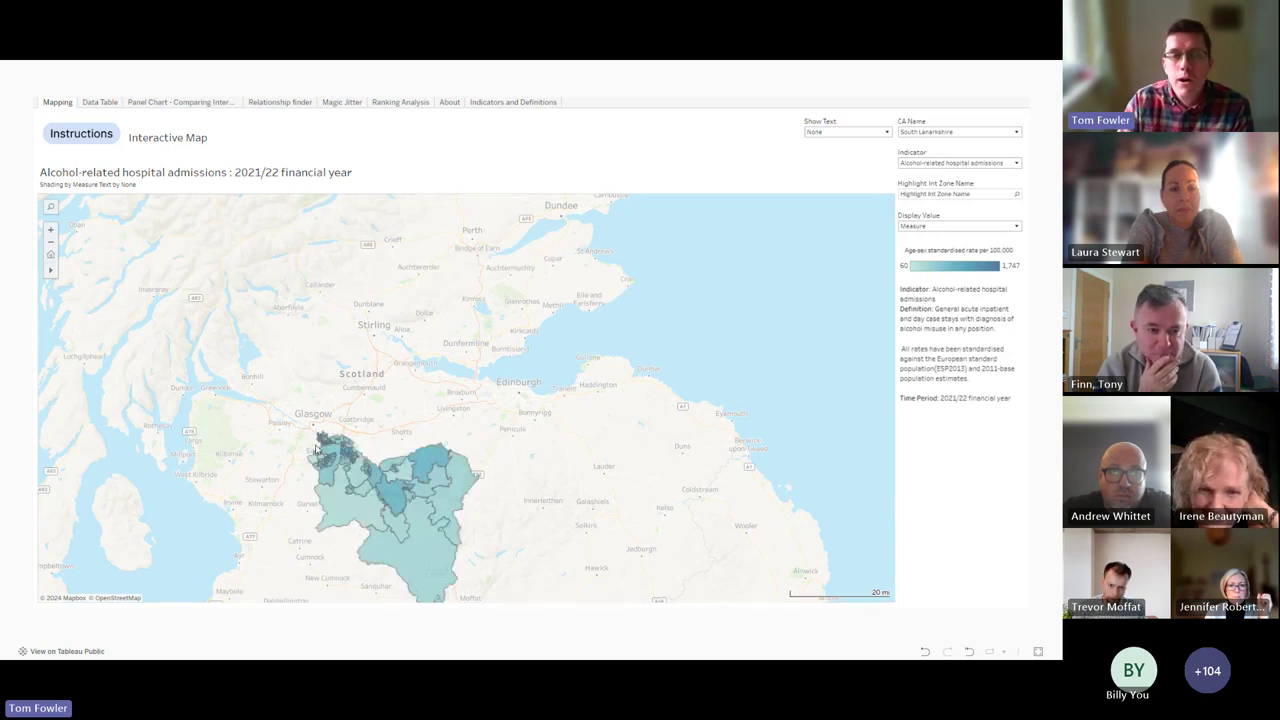
pyautogui.moveTo(318, 440)
pyautogui.scroll(2, 320, 440)
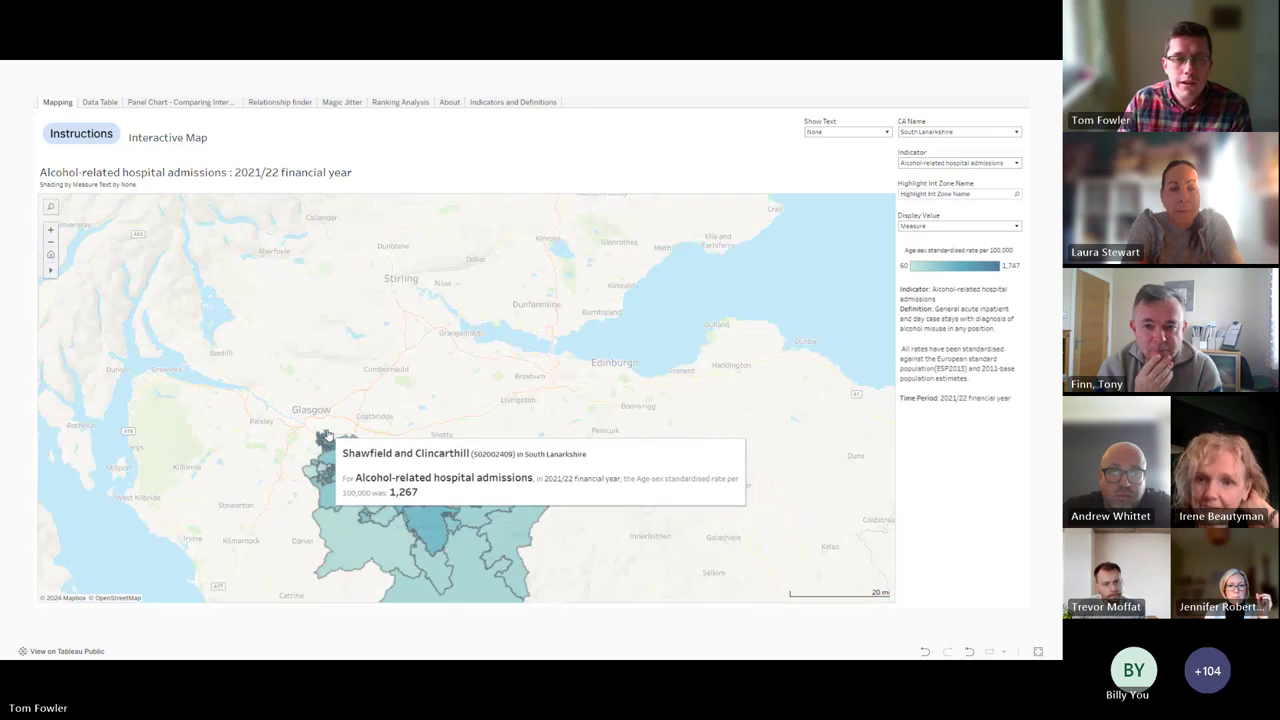
pyautogui.scroll(3, 354, 428)
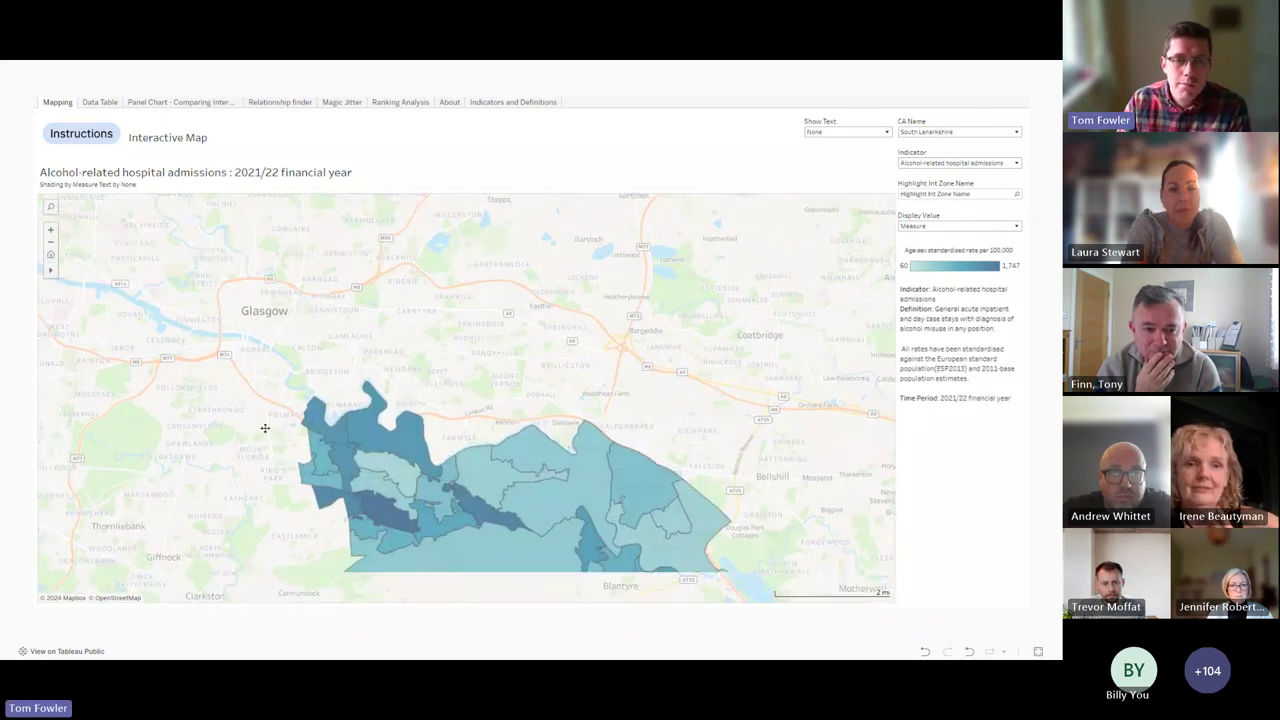
# Map life expectancy for females and for males to compare the neighbourhoods near Glasgow
pyautogui.click(958, 162)
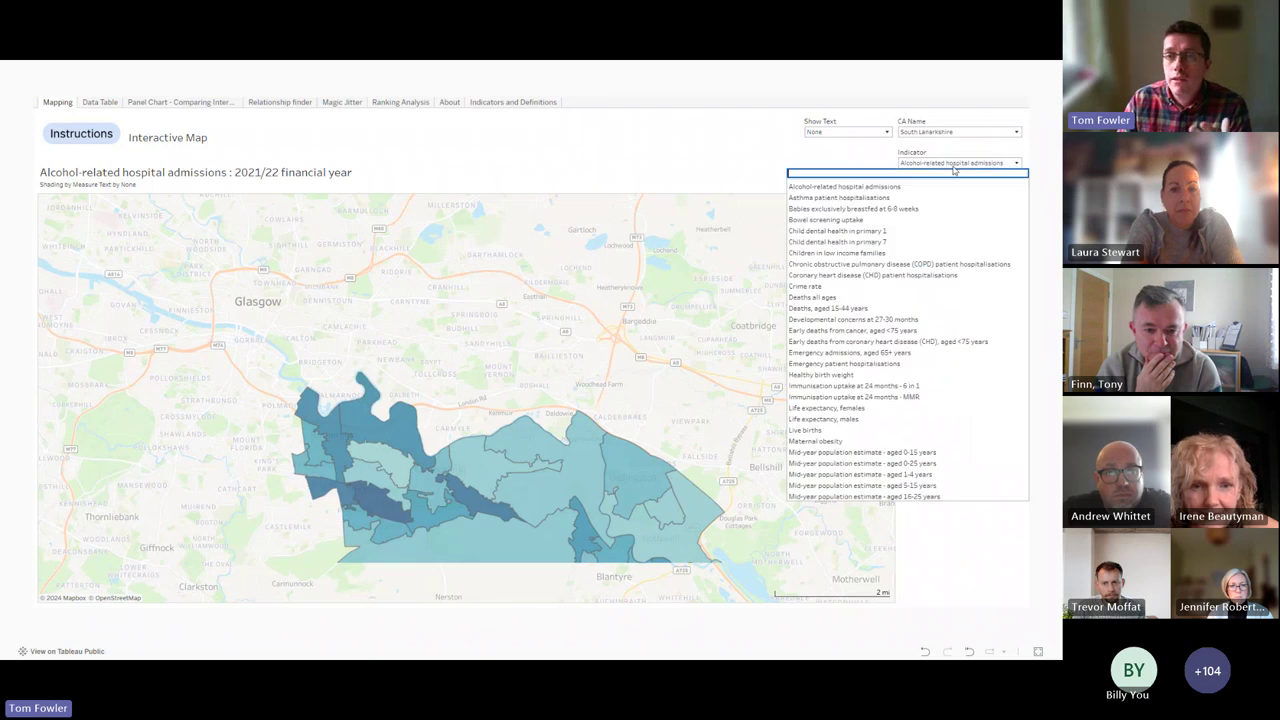
pyautogui.click(874, 418)
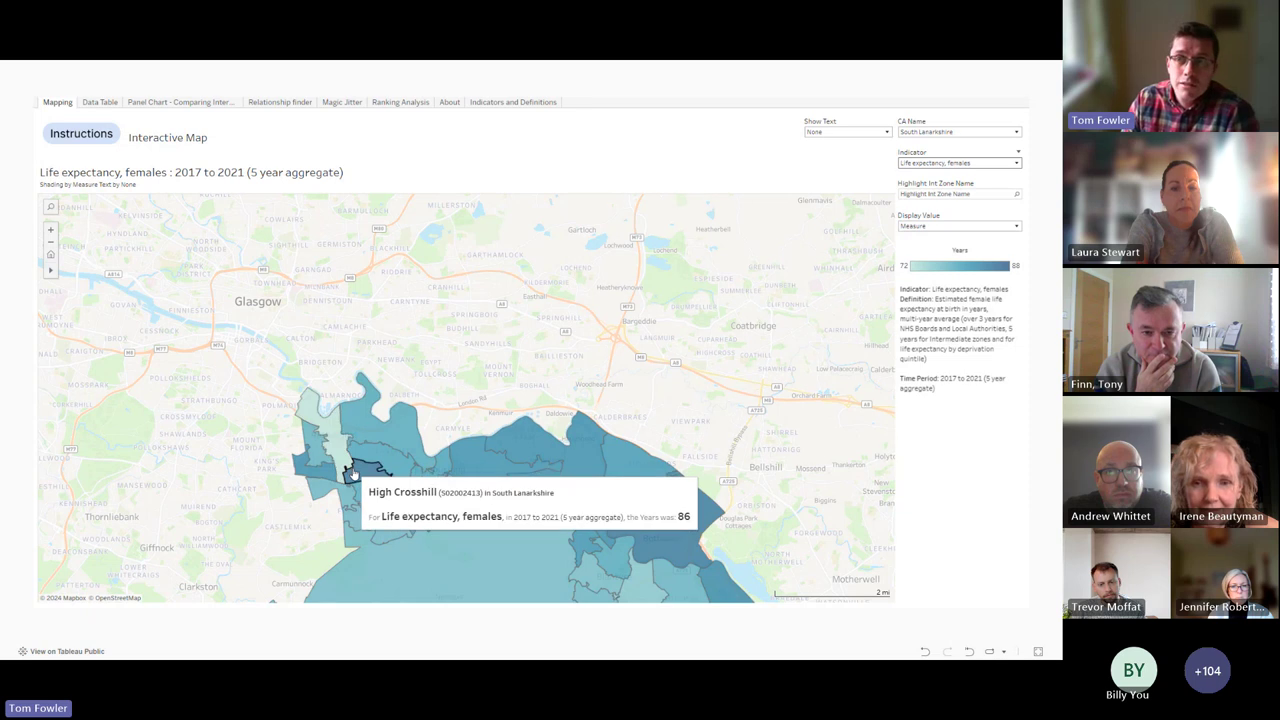
pyautogui.click(960, 163)
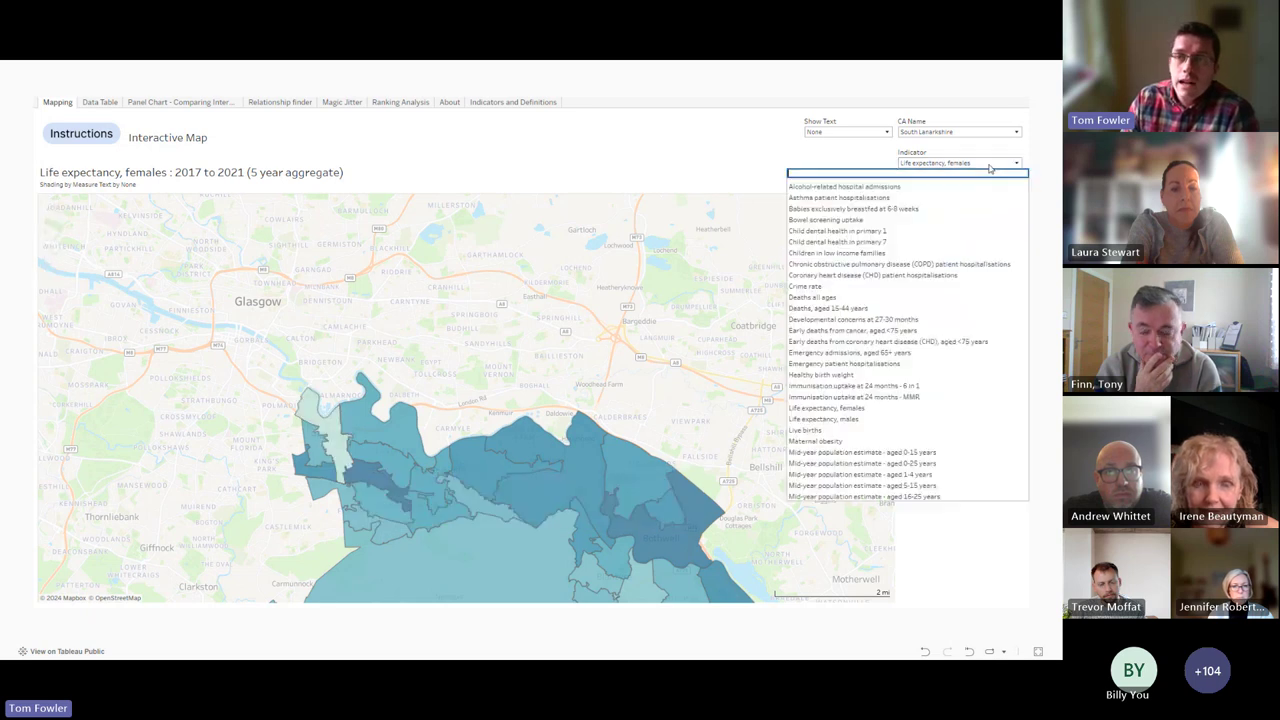
pyautogui.click(895, 419)
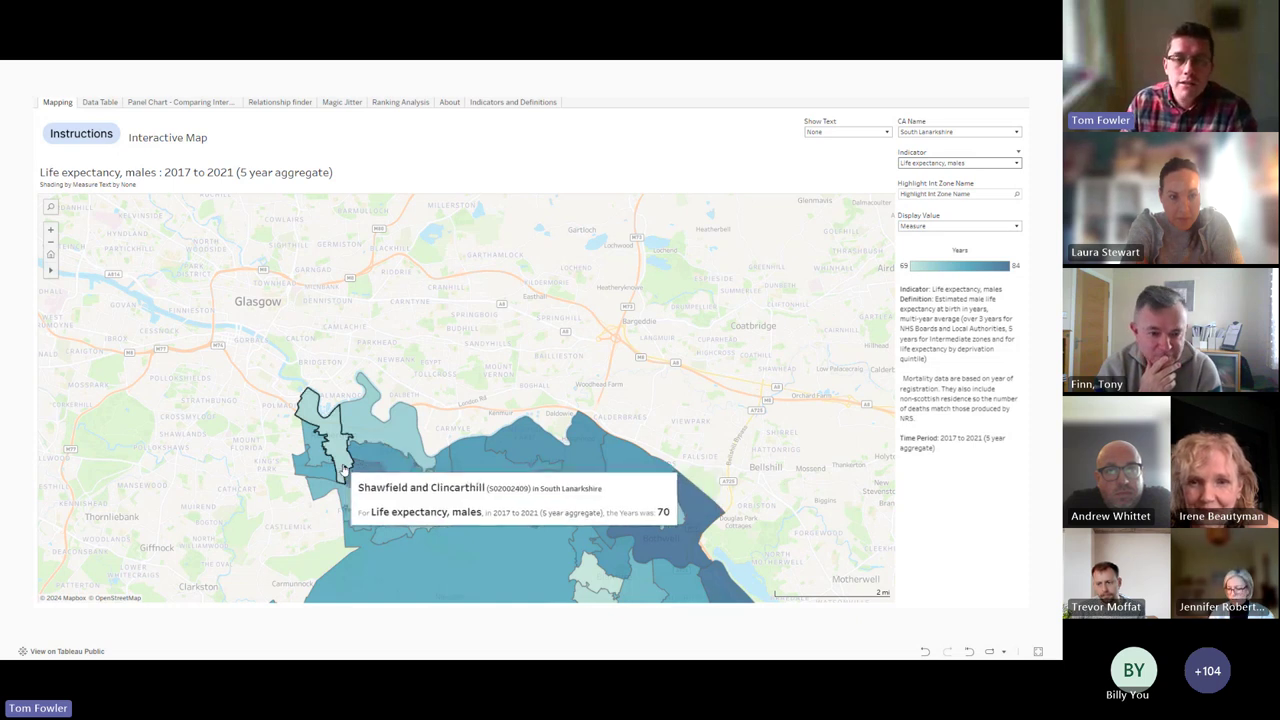
# Set the map's indicator to Alcohol-related hospital admissions
pyautogui.click(925, 164)
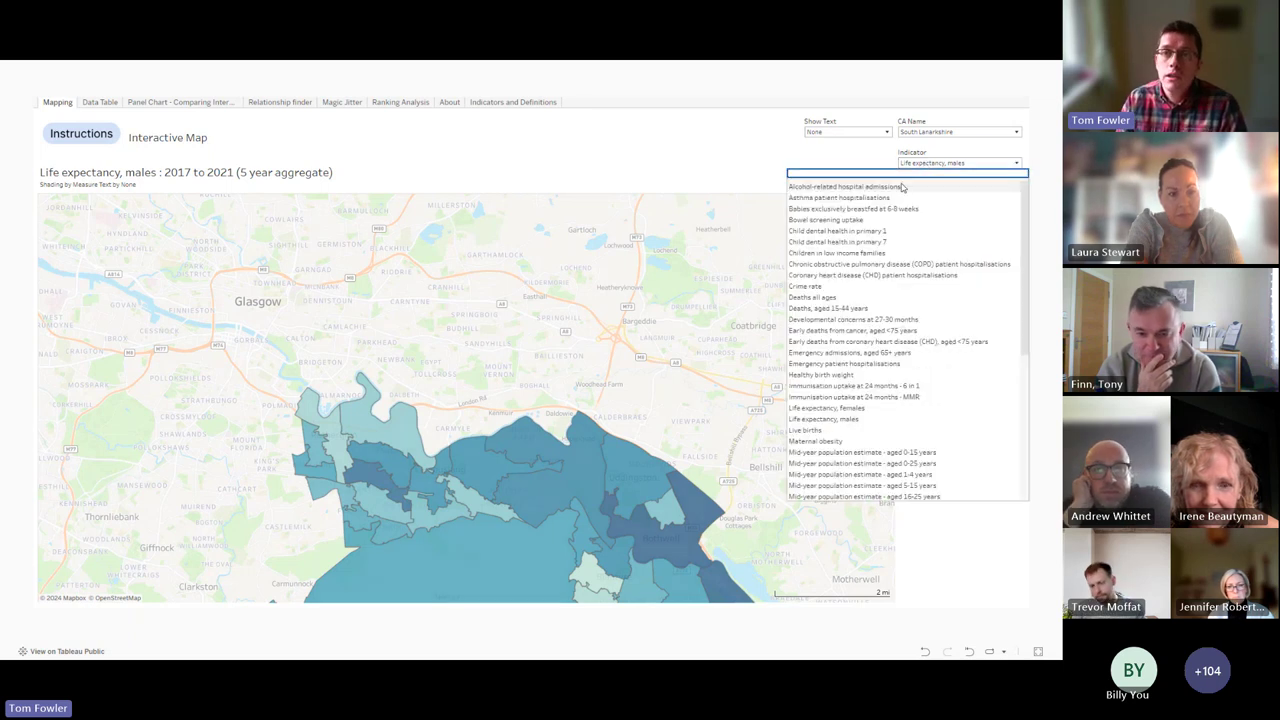
pyautogui.click(900, 184)
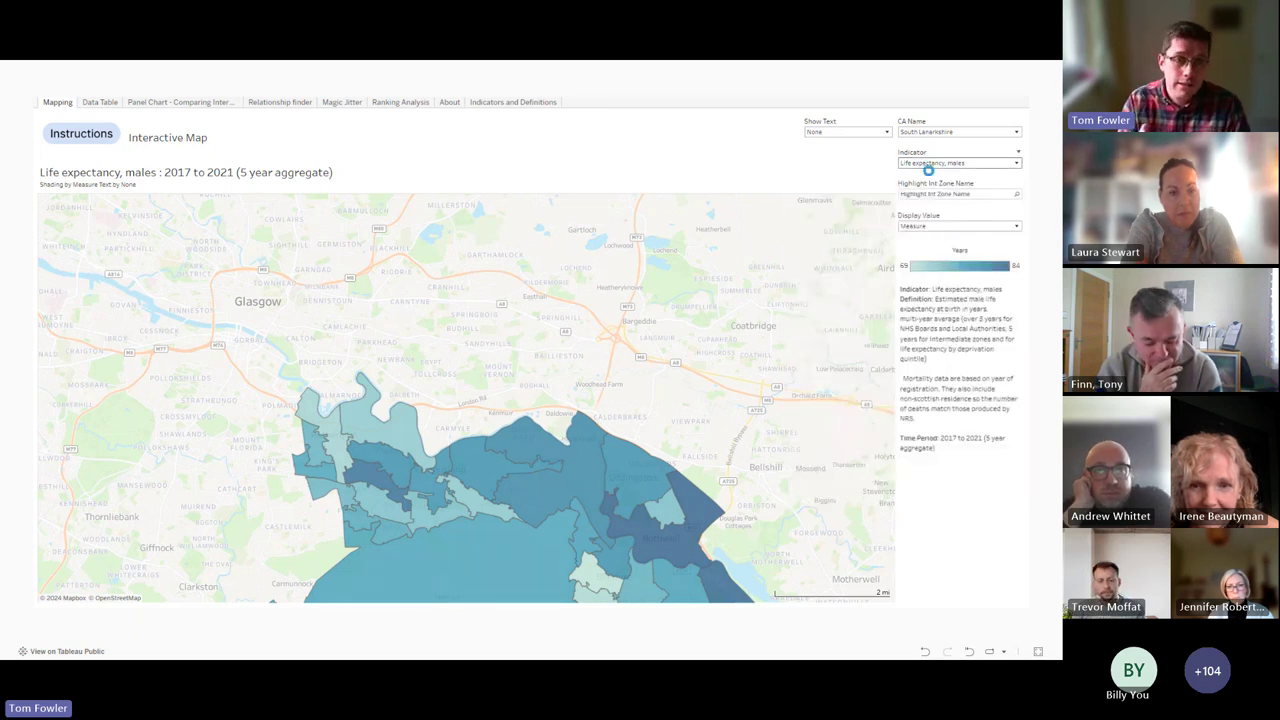